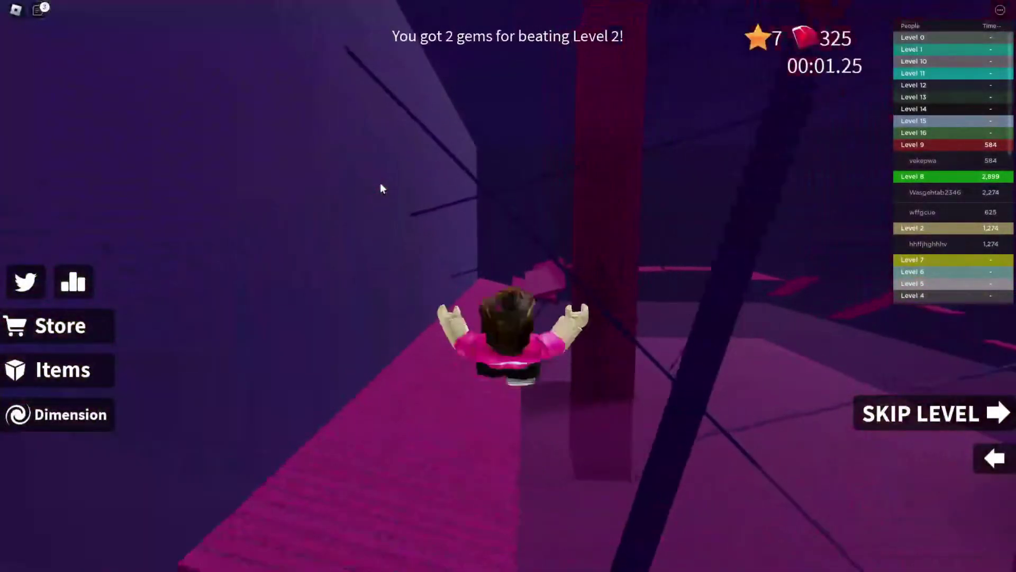
Run and jump the character forward along the pink path past Level 2
{"action": "key", "text": "space"}
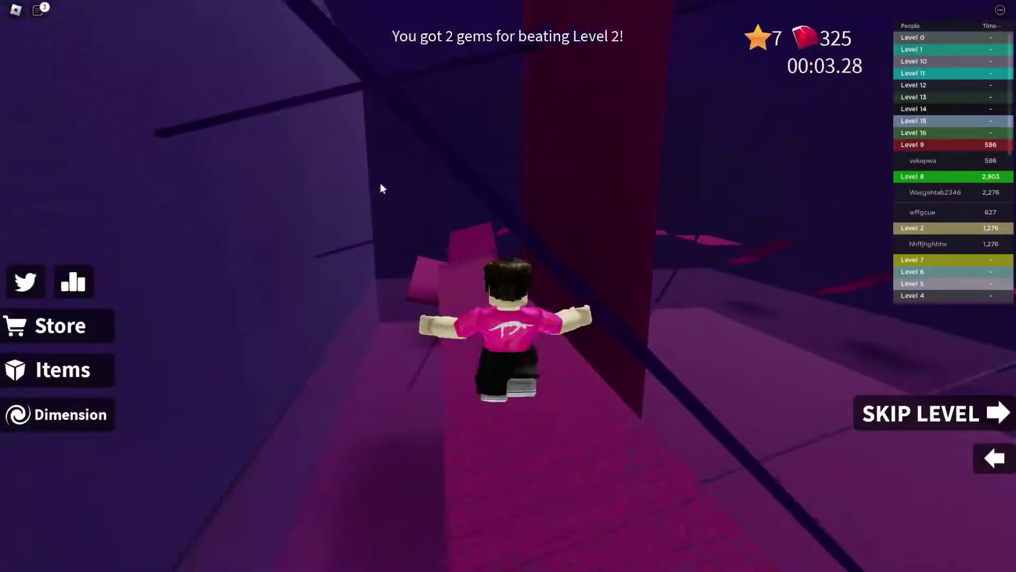
{"action": "key", "text": "w"}
{"action": "key", "text": "space"}
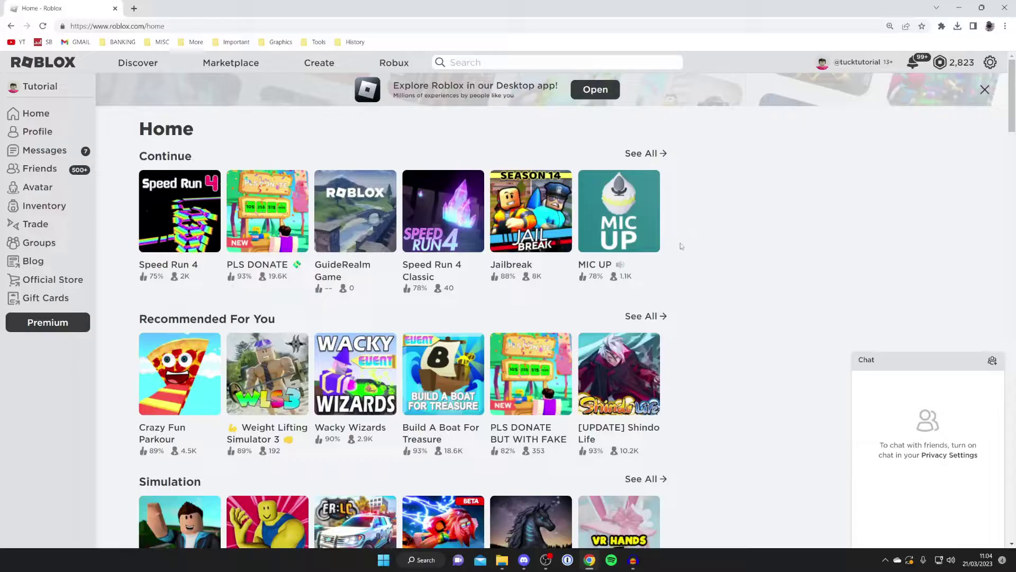
{"action": "scroll", "coordinate": [681, 242], "scroll_direction": "down", "scroll_amount": 3}
{"action": "scroll", "coordinate": [680, 243], "scroll_direction": "down", "scroll_amount": 3}
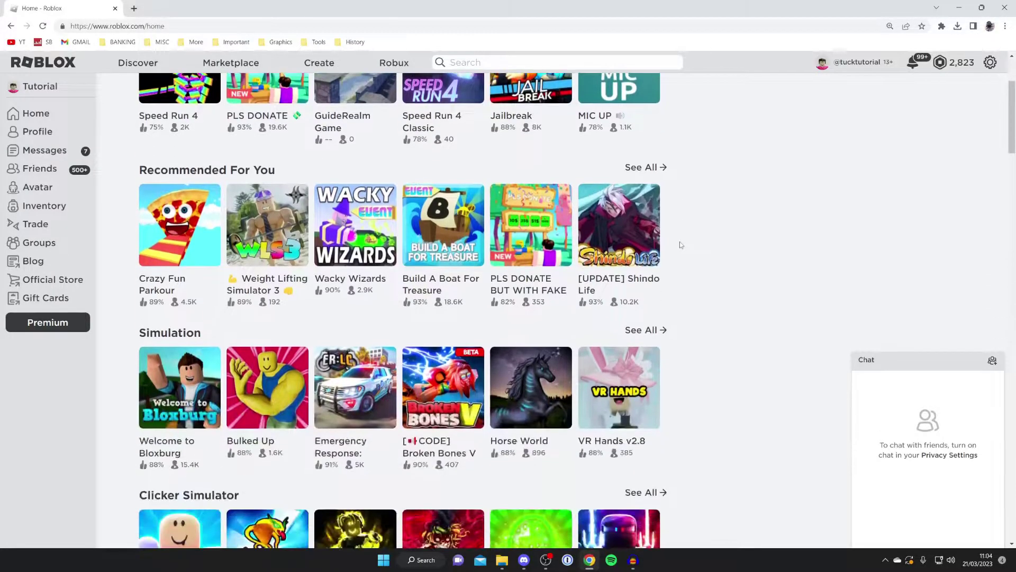
{"action": "scroll", "coordinate": [118, 502], "scroll_direction": "up", "scroll_amount": 3}
{"action": "scroll", "coordinate": [128, 397], "scroll_direction": "up", "scroll_amount": 3}
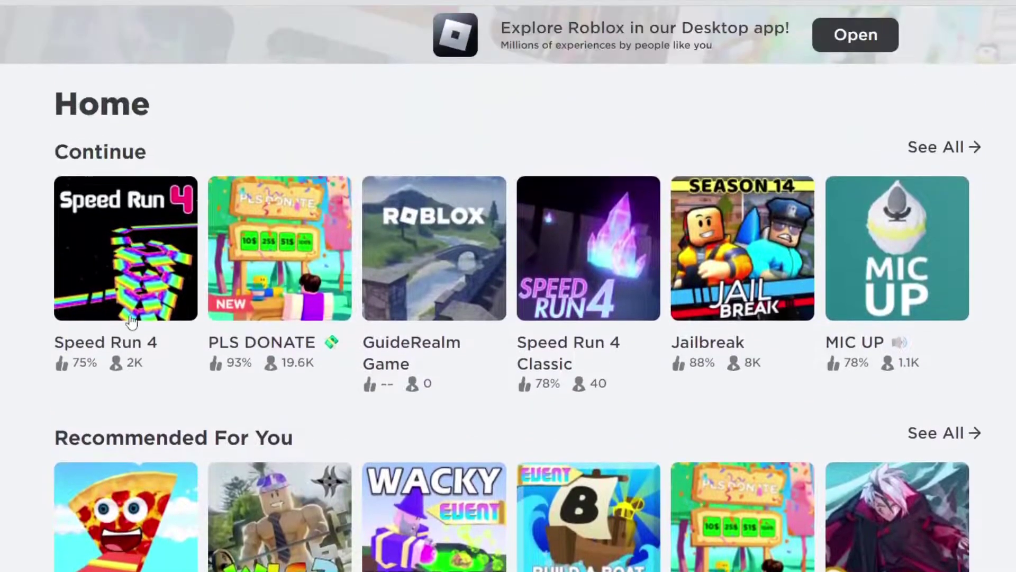
{"action": "scroll", "coordinate": [132, 330], "scroll_direction": "down", "scroll_amount": 5}
{"action": "scroll", "coordinate": [132, 330], "scroll_direction": "down", "scroll_amount": 1}
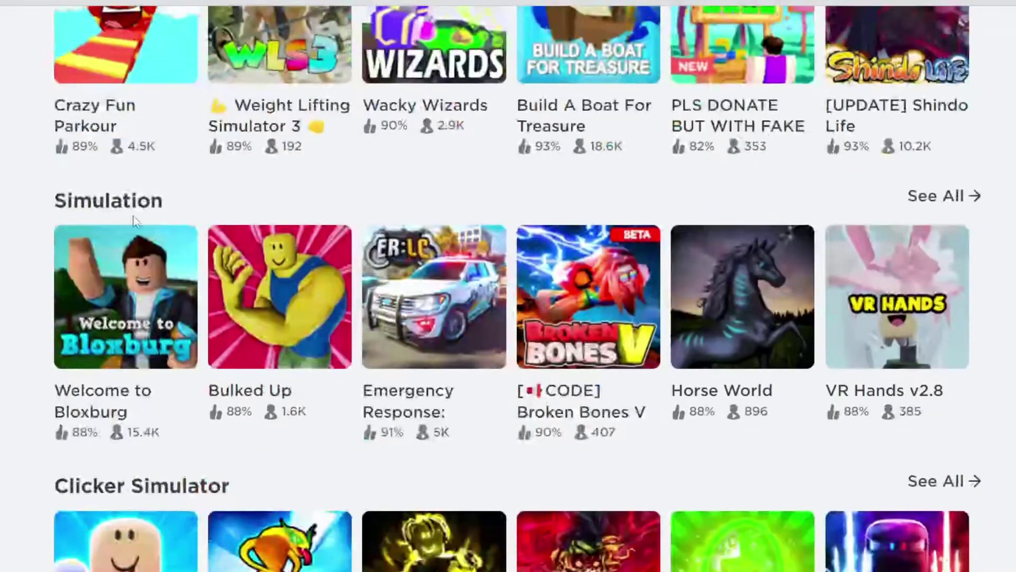
{"action": "scroll", "coordinate": [133, 330], "scroll_direction": "down", "scroll_amount": 4}
{"action": "scroll", "coordinate": [135, 221], "scroll_direction": "down", "scroll_amount": 2}
{"action": "scroll", "coordinate": [135, 270], "scroll_direction": "down", "scroll_amount": 5}
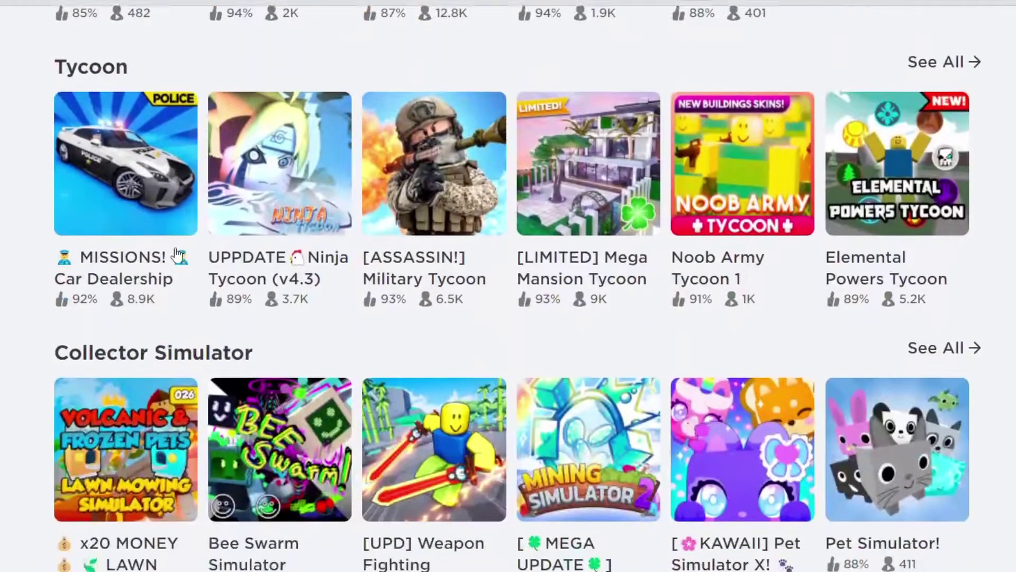
{"action": "scroll", "coordinate": [177, 253], "scroll_direction": "down", "scroll_amount": 5}
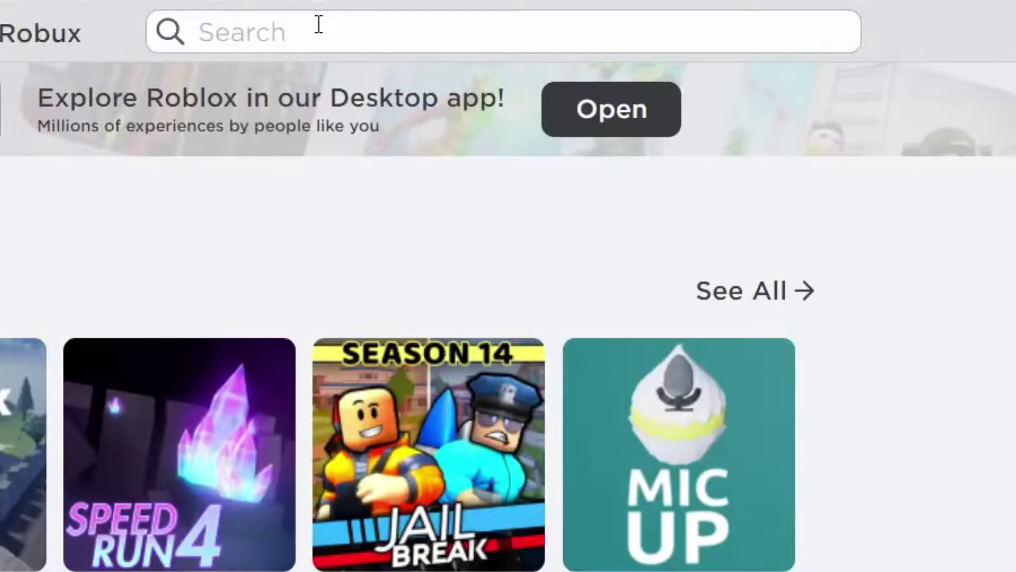
{"action": "type", "text": "o"}
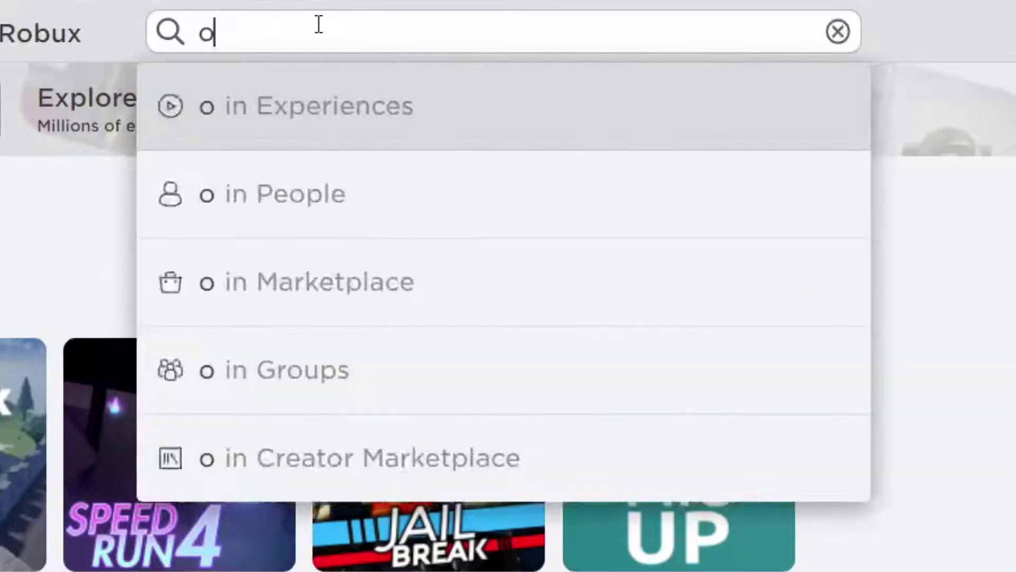
{"action": "type", "text": "bby"}
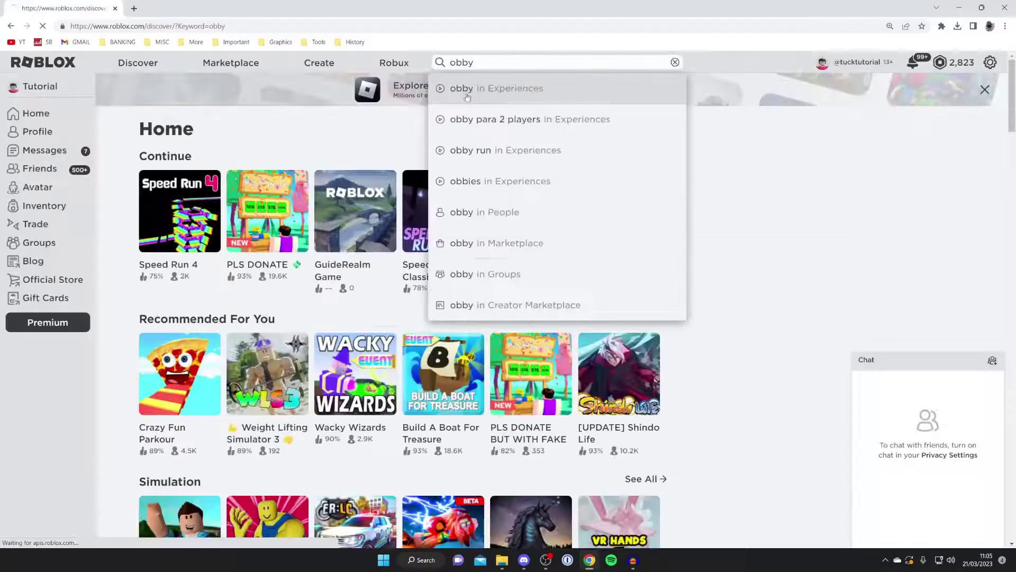
Search experiences for 'obby' and open the Super Fun Obby 500 Stages page
{"action": "left_click", "coordinate": [330, 107]}
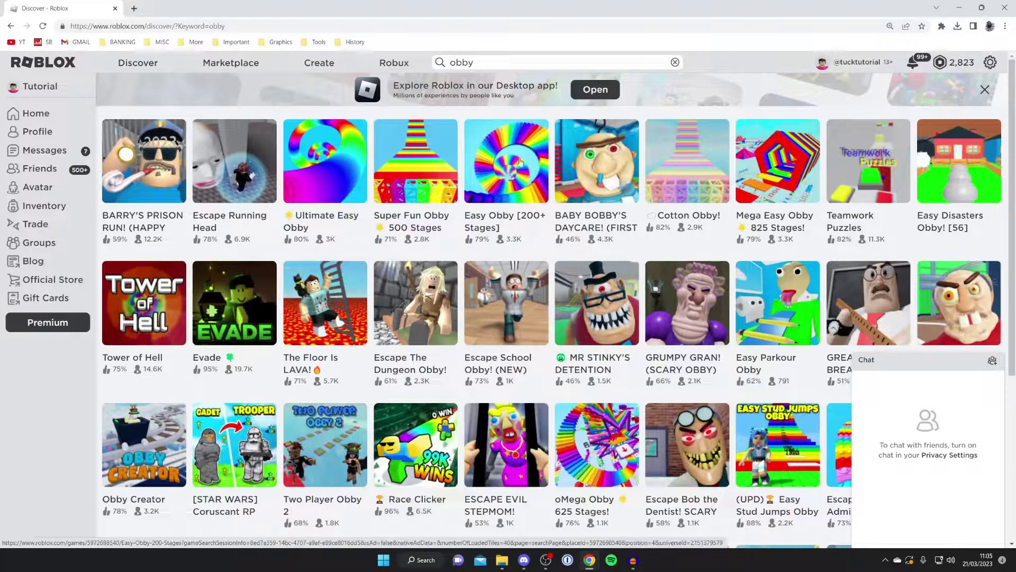
{"action": "left_click", "coordinate": [426, 161]}
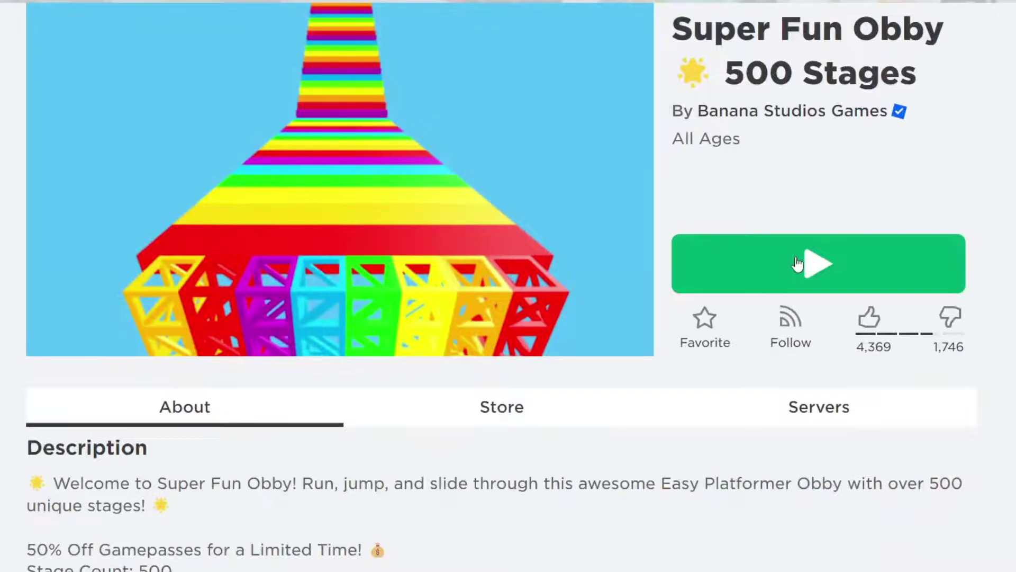
Launch Super Fun Obby with the green Play button to start at Stage 1
{"action": "left_click", "coordinate": [798, 264]}
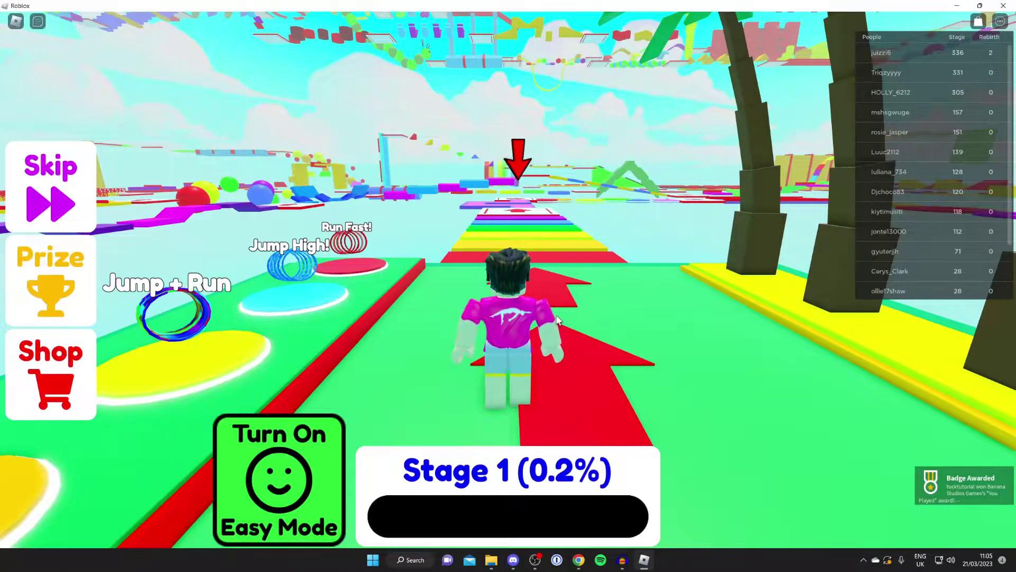
Walk the character forward along the red arrow at the Stage 1 start
{"action": "key", "text": "w"}
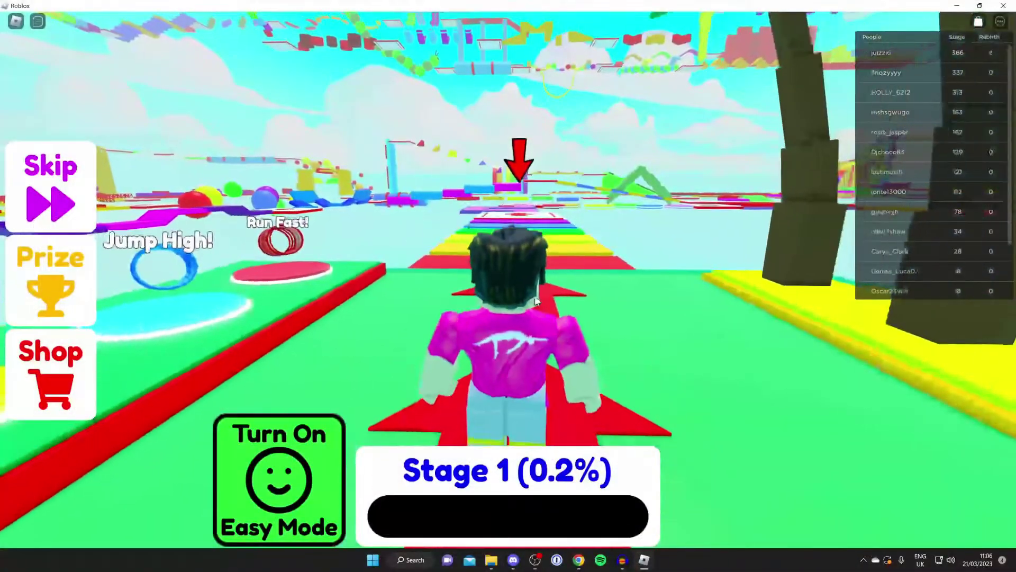
{"action": "scroll", "coordinate": [535, 296], "scroll_direction": "down", "scroll_amount": 3}
{"action": "scroll", "coordinate": [534, 295], "scroll_direction": "up", "scroll_amount": 5}
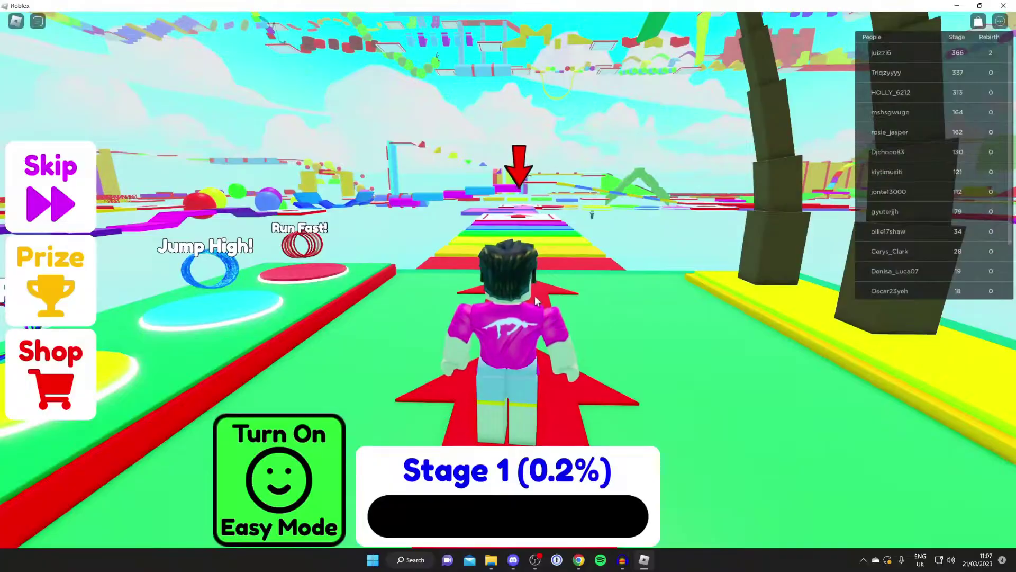
{"action": "scroll", "coordinate": [587, 295], "scroll_direction": "down", "scroll_amount": 1}
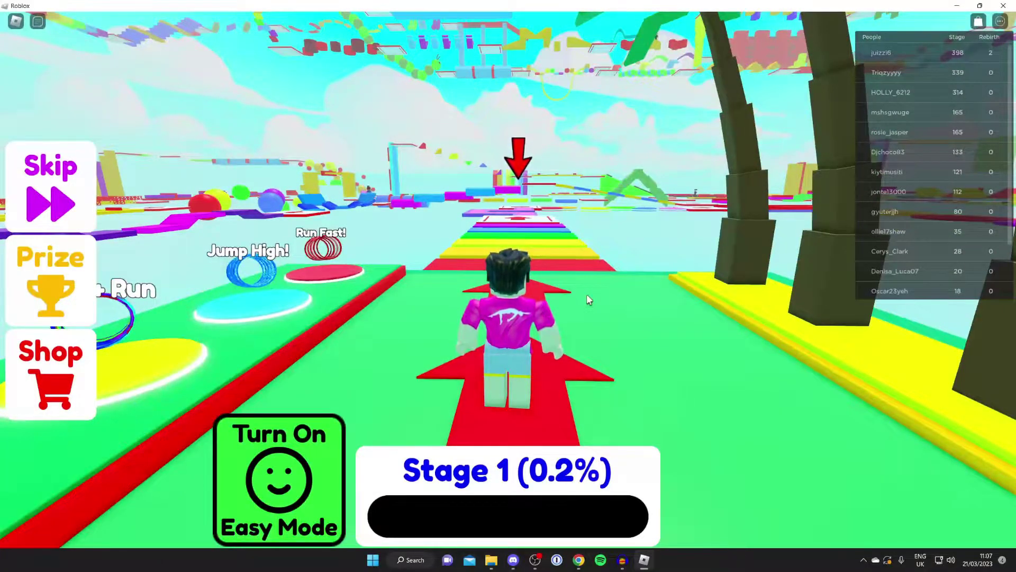
Jump the character forward through the obby to reach Stage 6 (1.2%)
{"action": "key", "text": "space"}
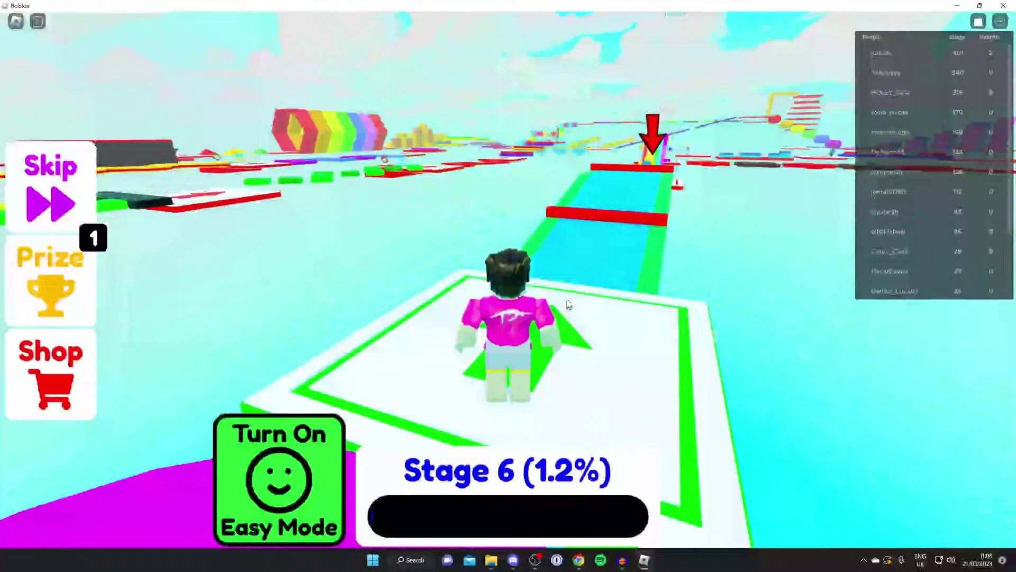
{"action": "key", "text": "Escape"}
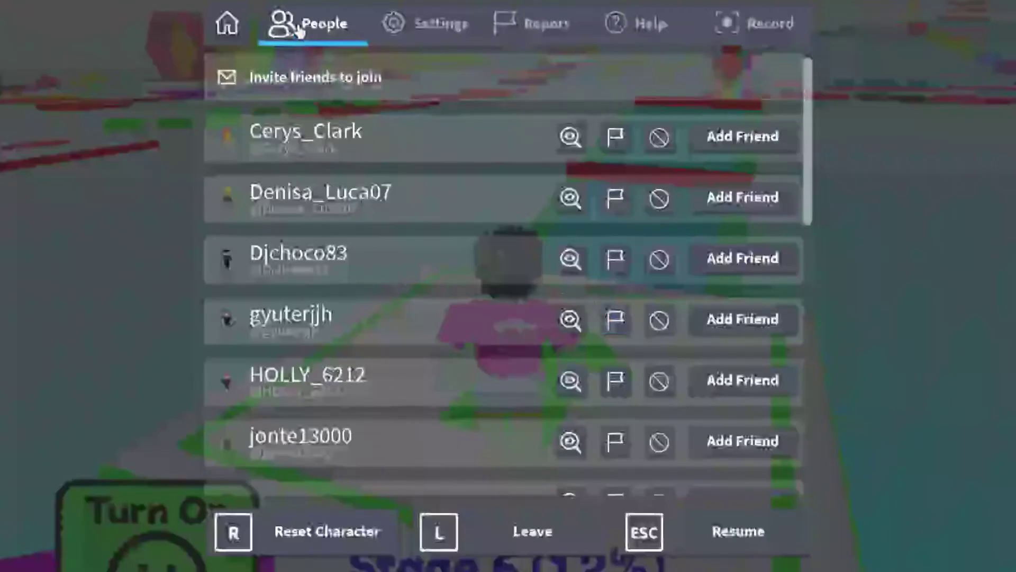
{"action": "left_click", "coordinate": [420, 24]}
{"action": "scroll", "coordinate": [435, 155], "scroll_direction": "down", "scroll_amount": 1}
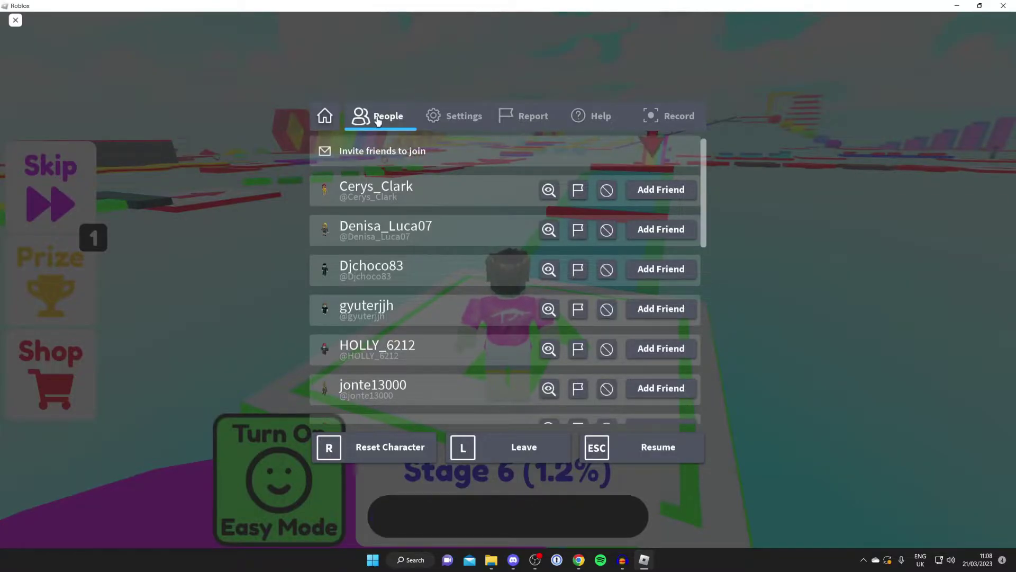
{"action": "left_click", "coordinate": [592, 115]}
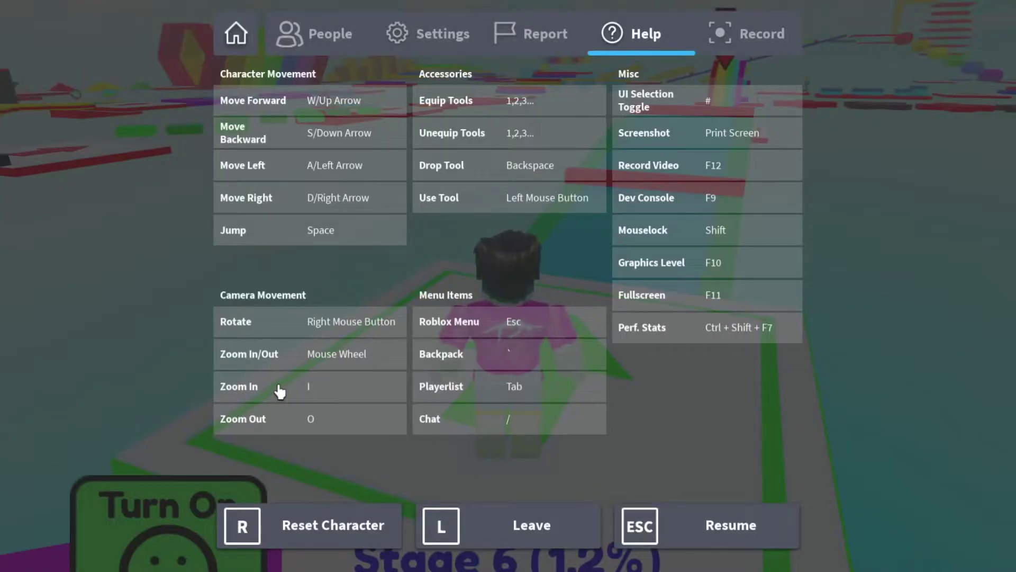
Close the pause menu and resume play at Stage 6
{"action": "key", "text": "Escape"}
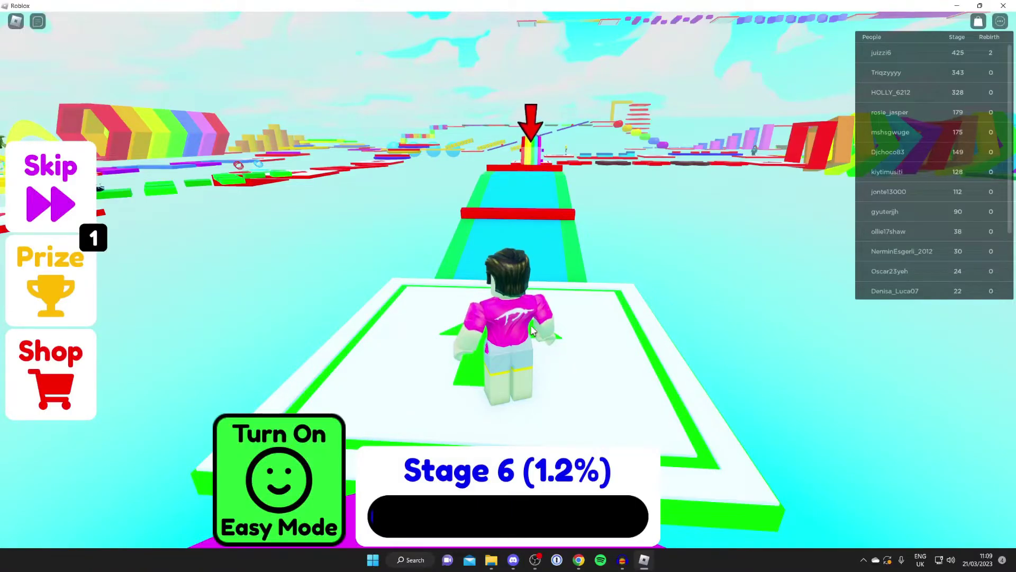